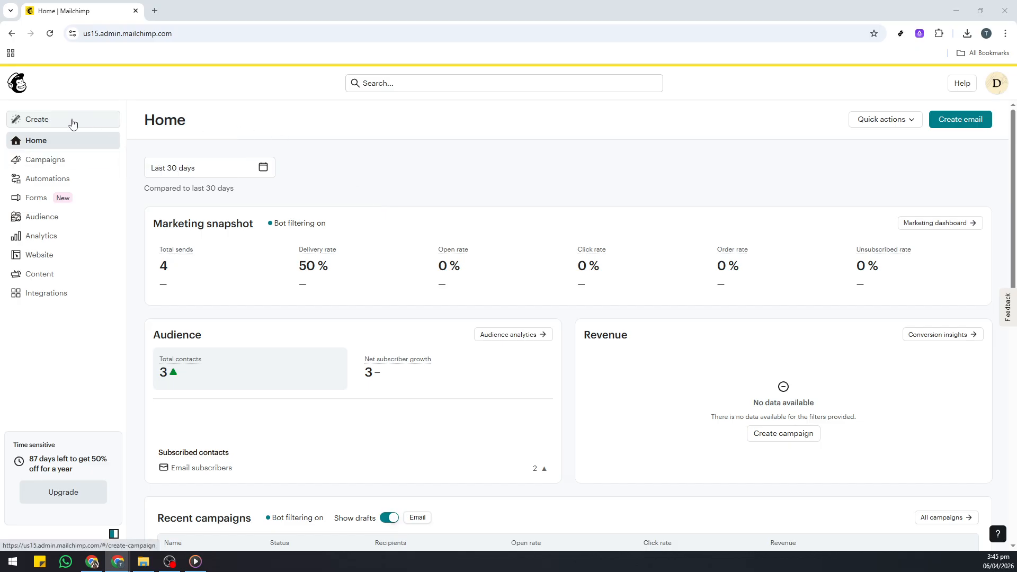
Create a new survey named "Test" and begin setting up its questions
{"action": "left_click", "coordinate": [44, 123]}
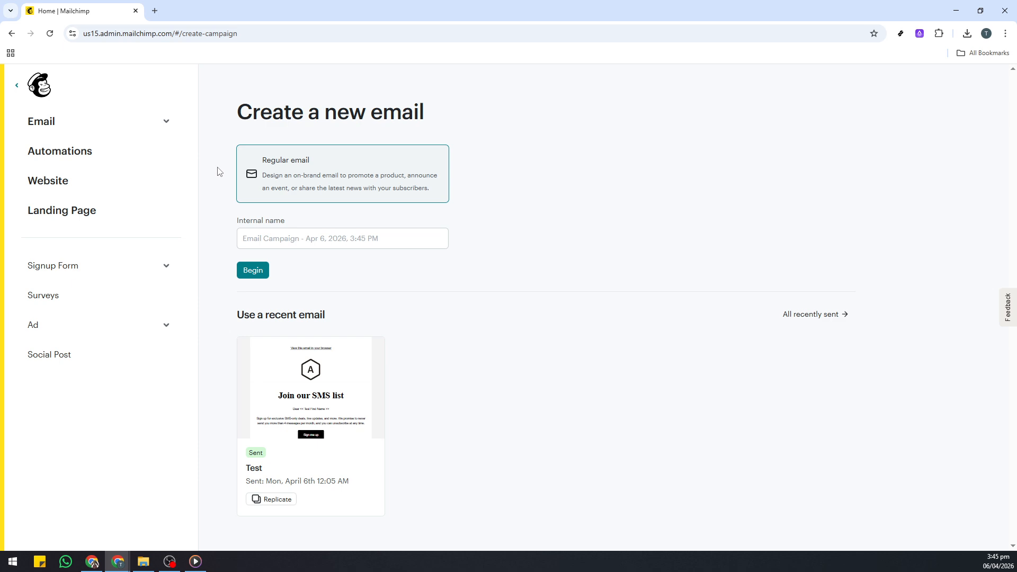
{"action": "left_click", "coordinate": [63, 301]}
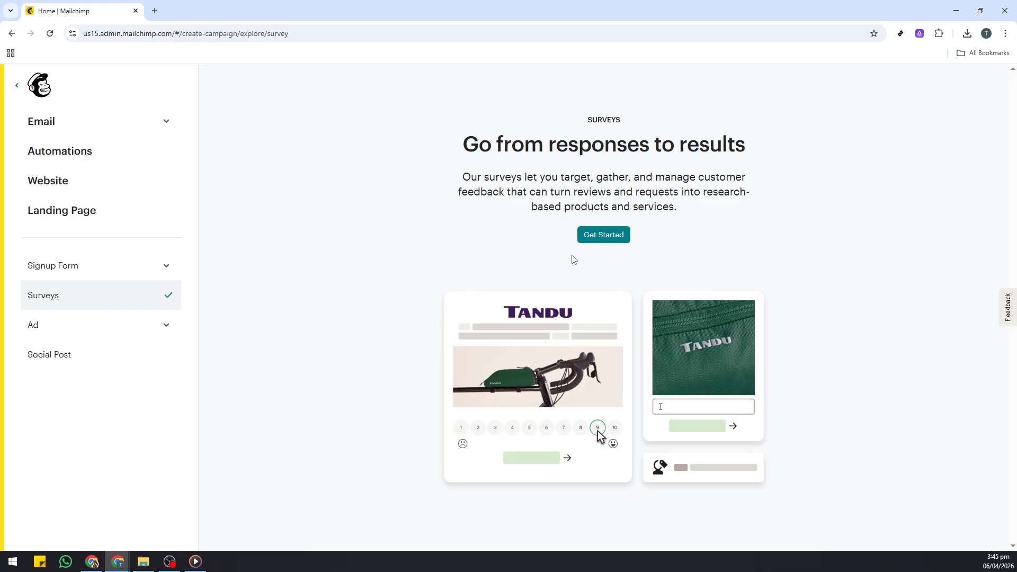
{"action": "left_click", "coordinate": [605, 238]}
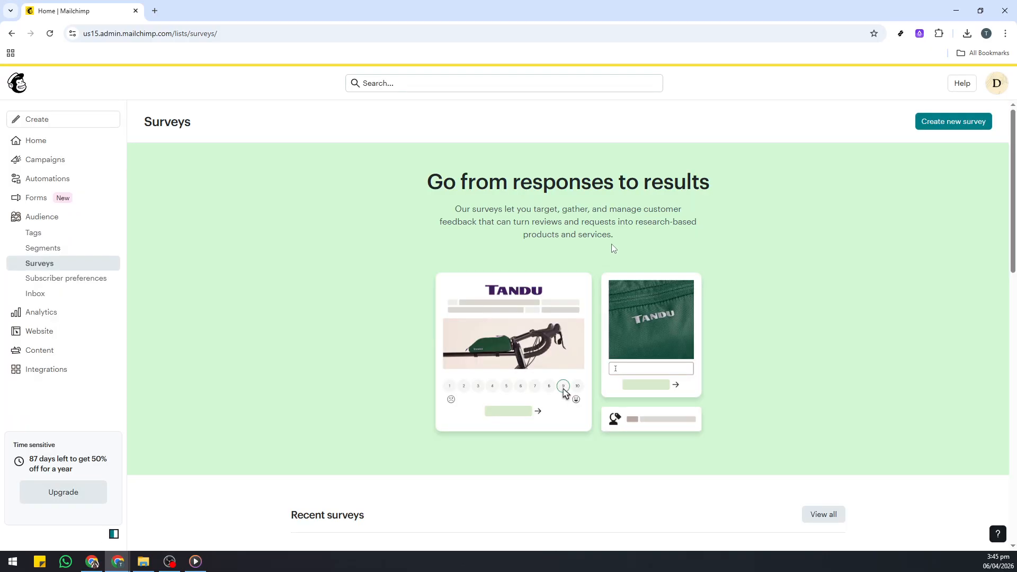
{"action": "left_click", "coordinate": [938, 128]}
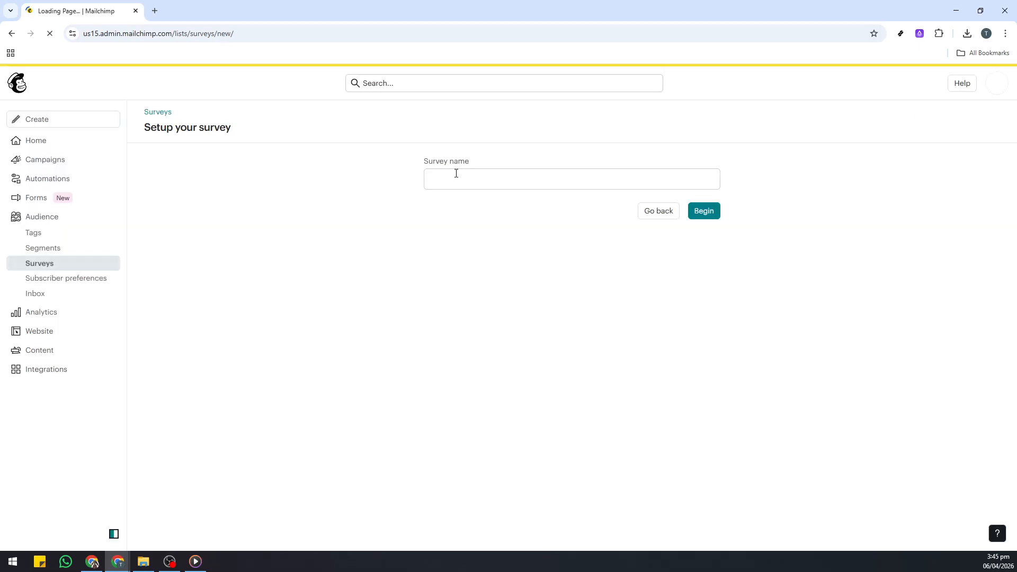
{"action": "left_click", "coordinate": [465, 177]}
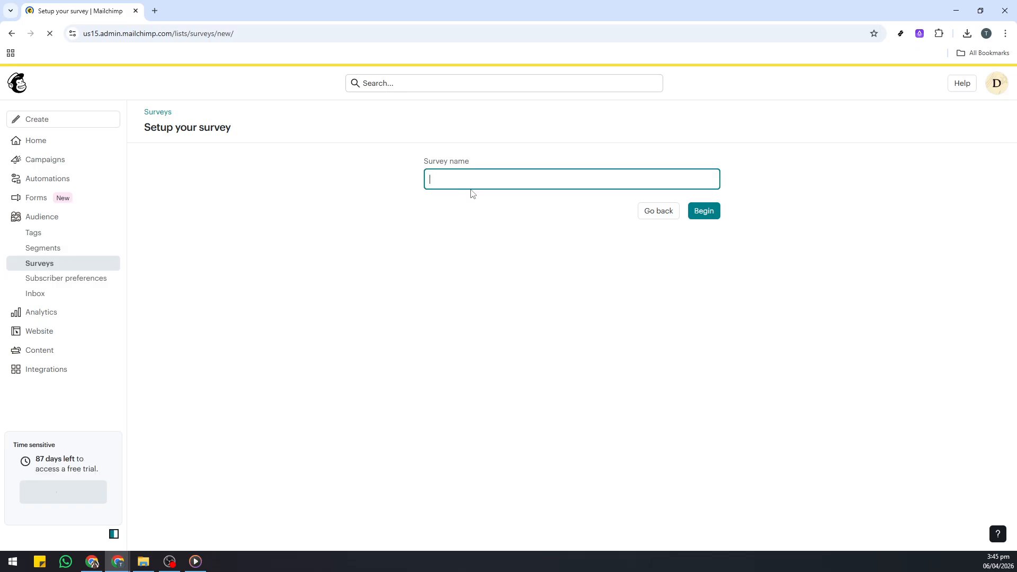
{"action": "type", "text": "Test"}
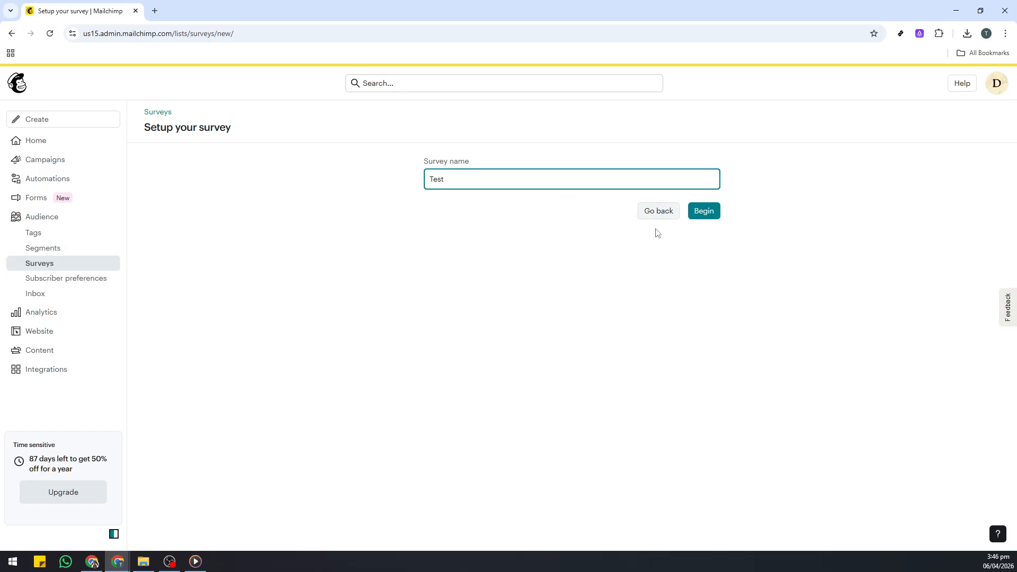
{"action": "left_click", "coordinate": [704, 212]}
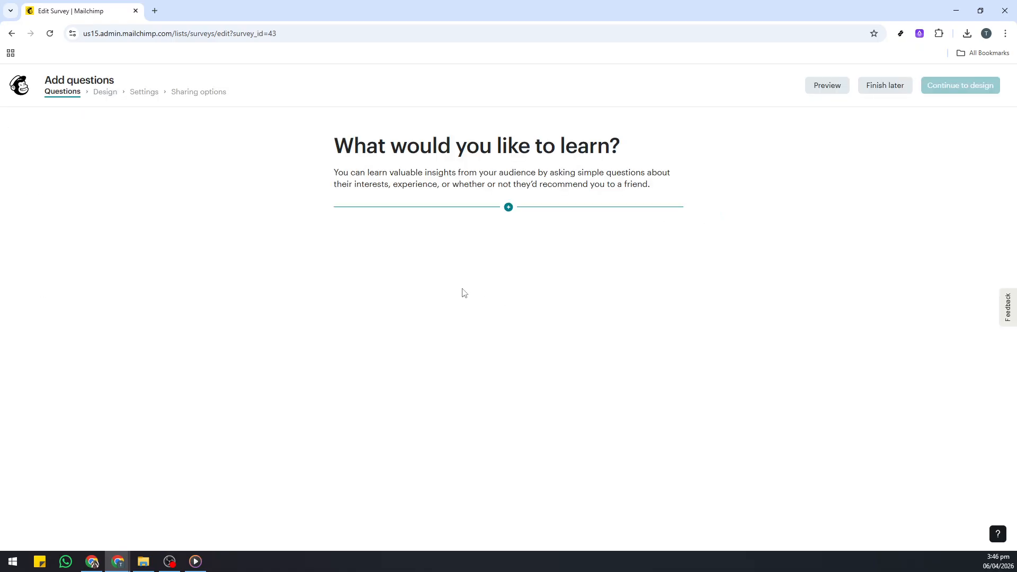
Add a Checkboxes question asking "Which of the following products/services have you used?"
{"action": "left_click", "coordinate": [508, 208]}
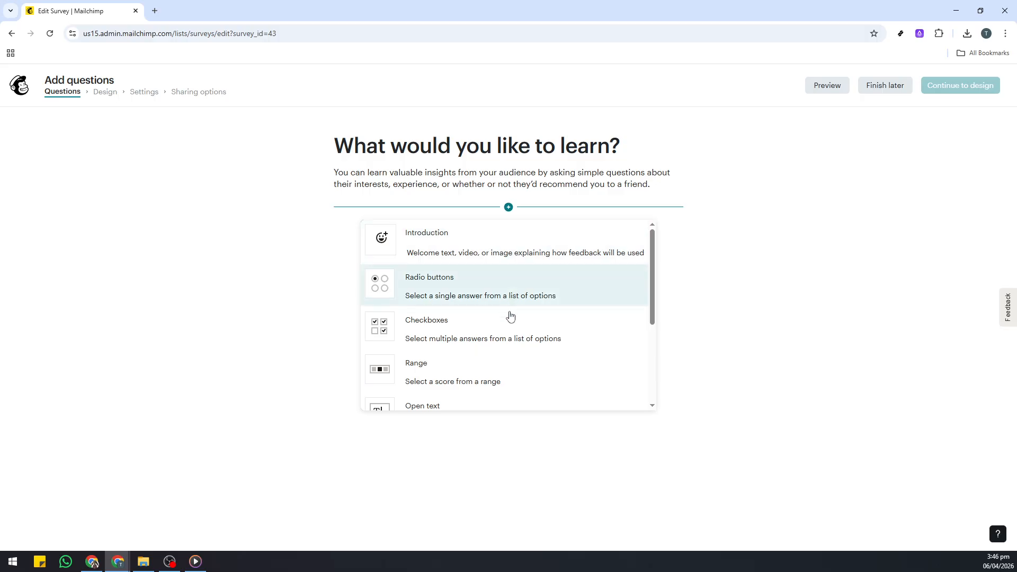
{"action": "left_click", "coordinate": [432, 330]}
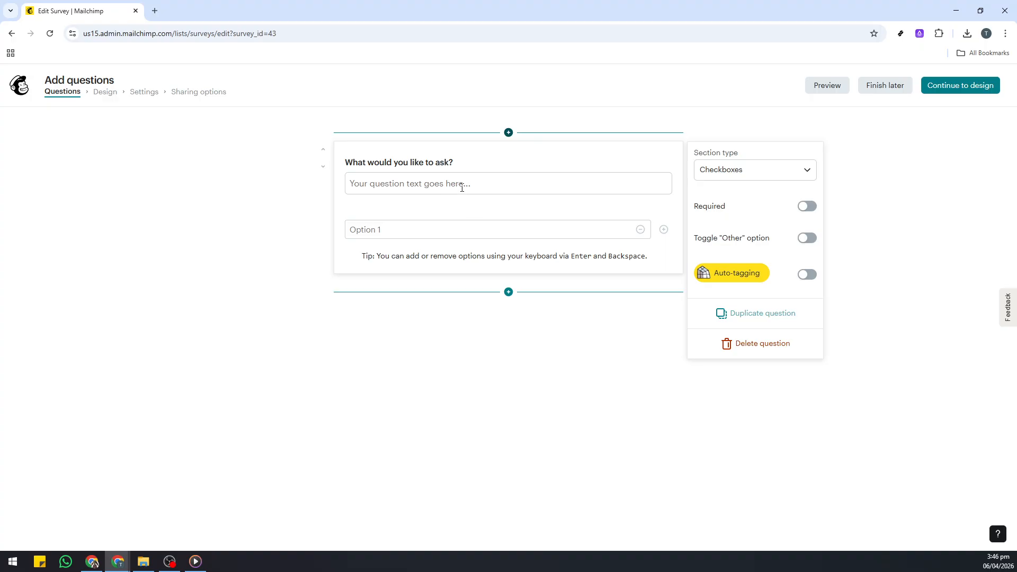
{"action": "left_click", "coordinate": [473, 188]}
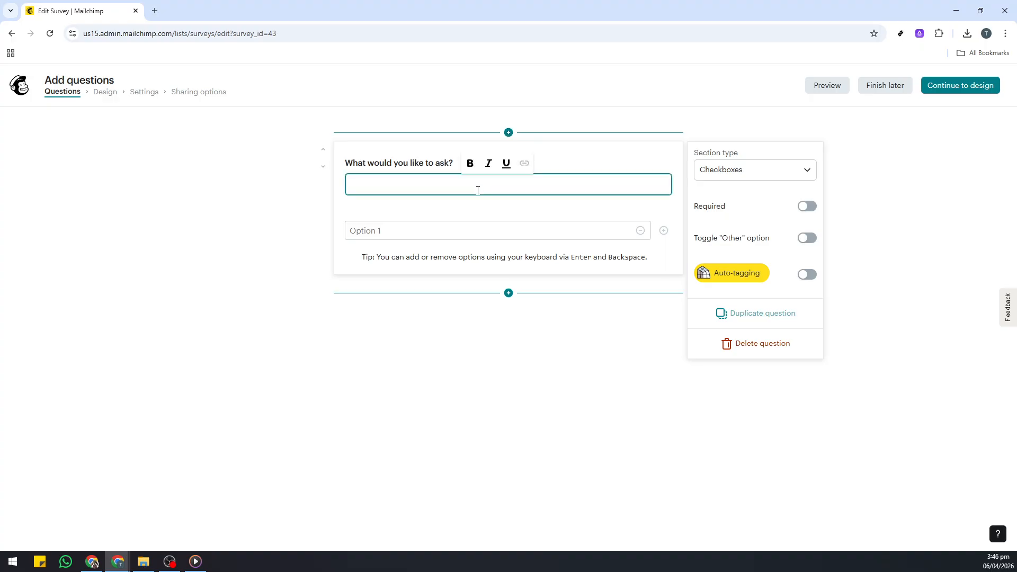
{"action": "type", "text": "Which of the following products/services have you used?"}
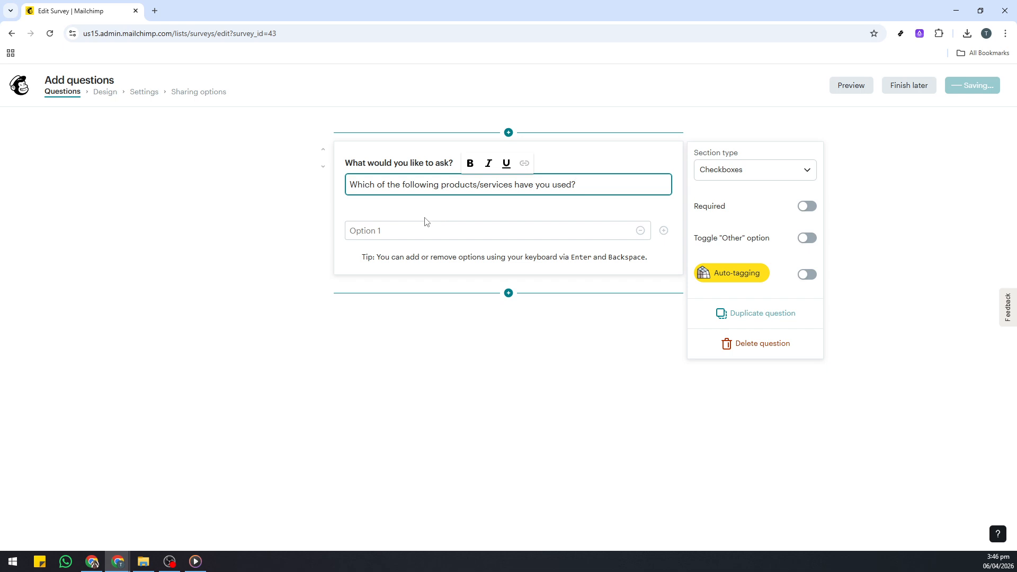
Enter "Online Shopping" as the first answer option and add "Mobile App" as the second
{"action": "left_click", "coordinate": [406, 231]}
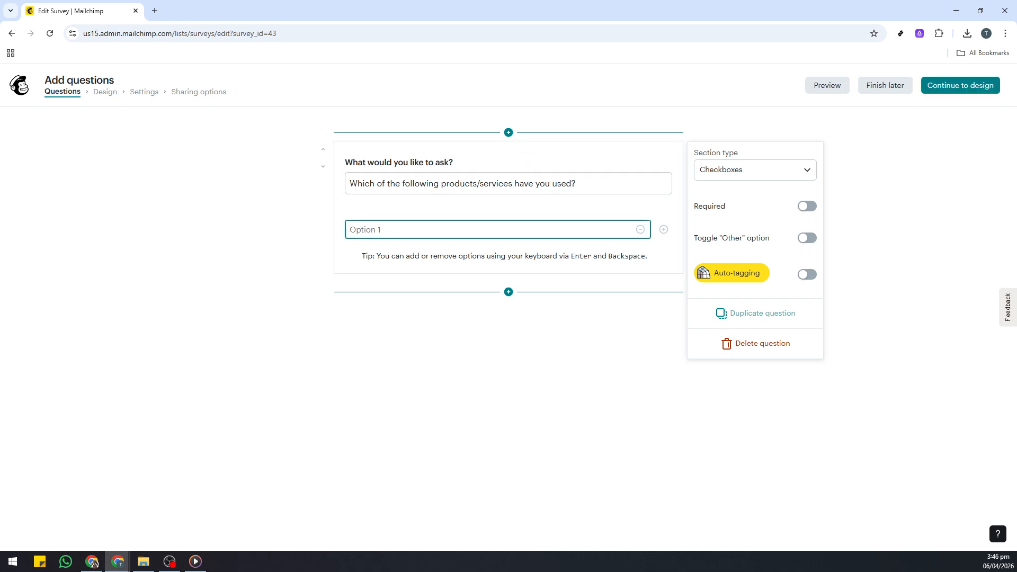
{"action": "key", "text": "alt+Tab"}
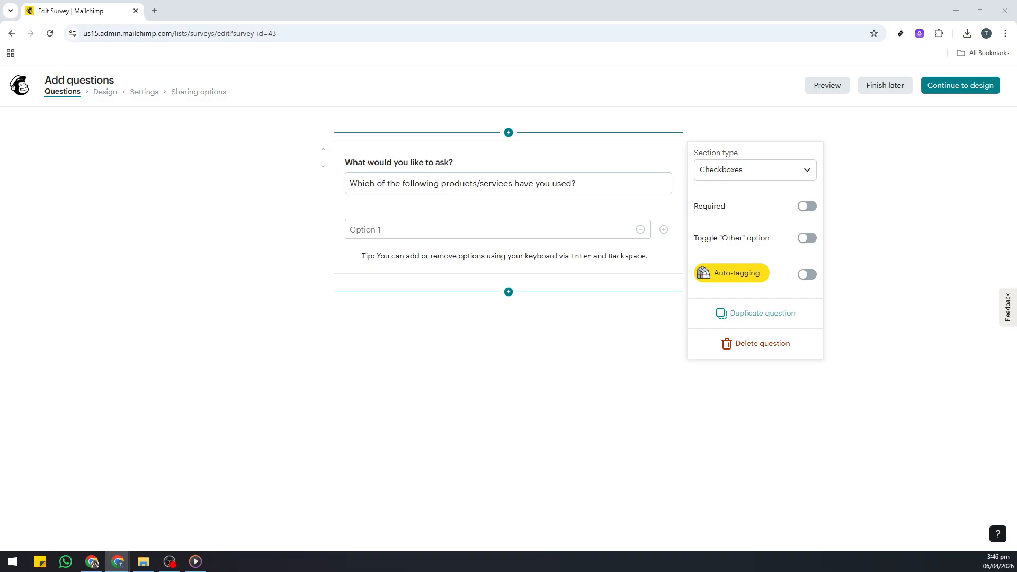
{"action": "left_click", "coordinate": [409, 236]}
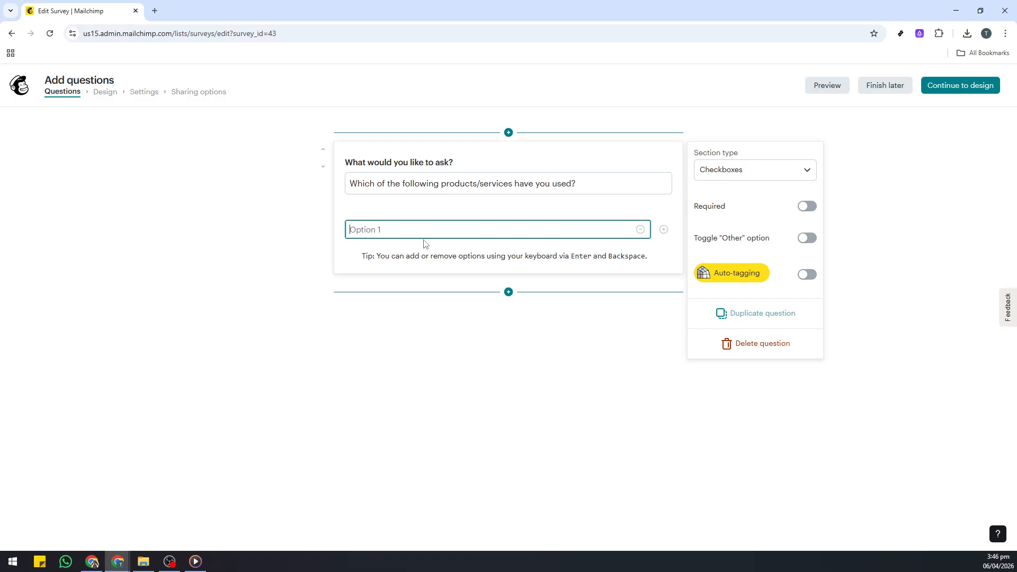
{"action": "type", "text": "Online Shopping"}
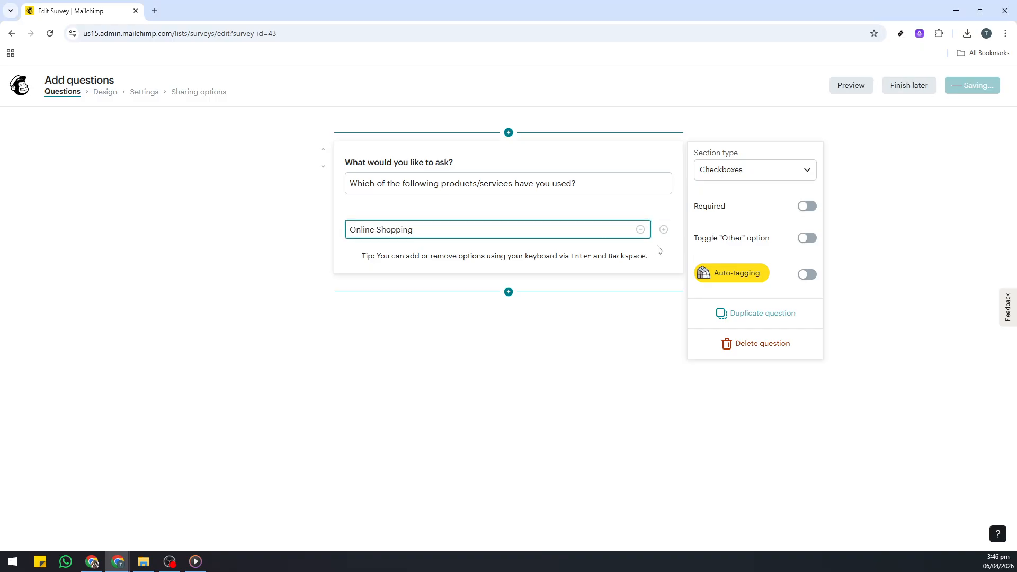
{"action": "left_click", "coordinate": [664, 230]}
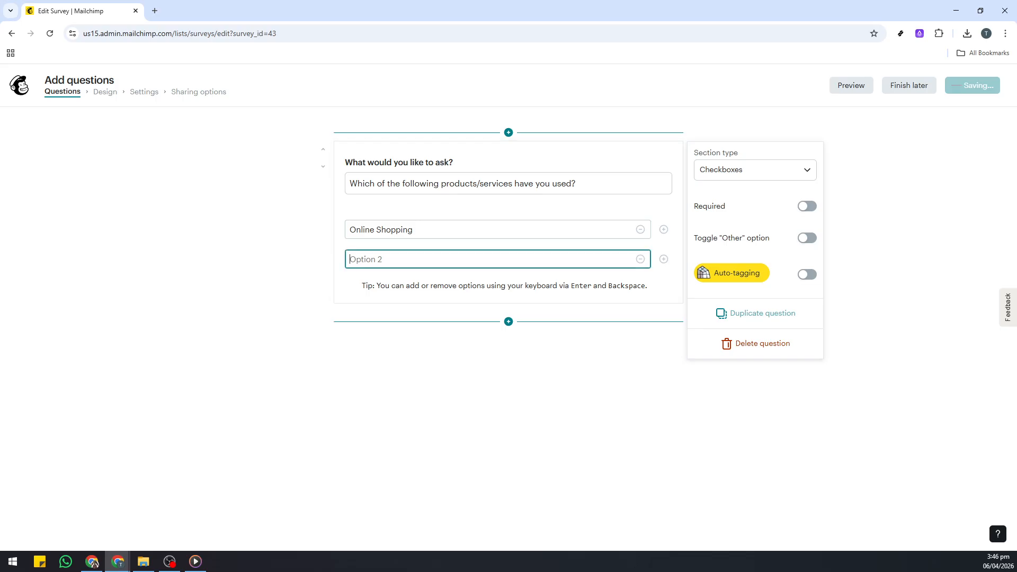
{"action": "key", "text": "alt+Tab"}
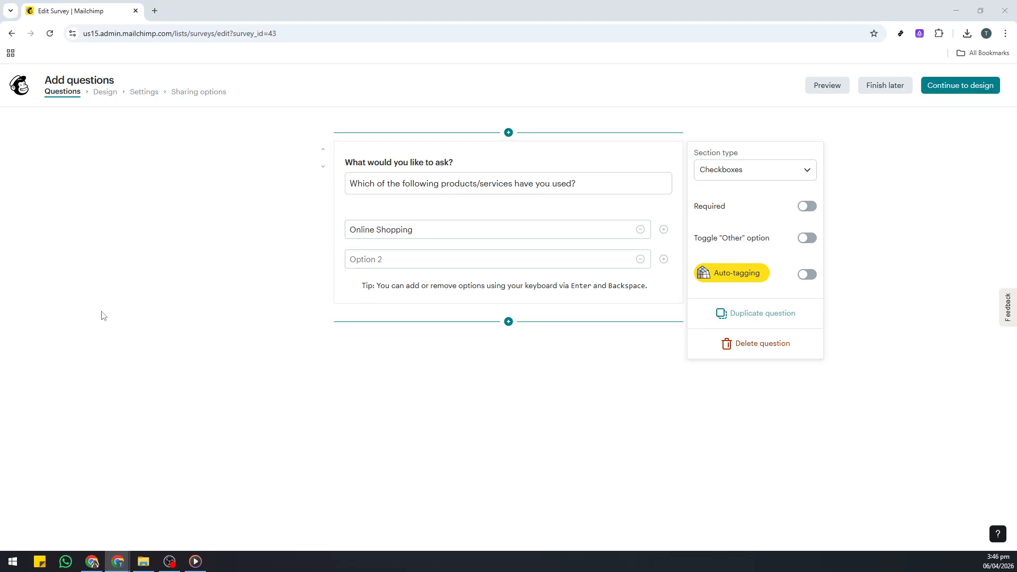
{"action": "left_click", "coordinate": [418, 259]}
{"action": "type", "text": "Mobile App"}
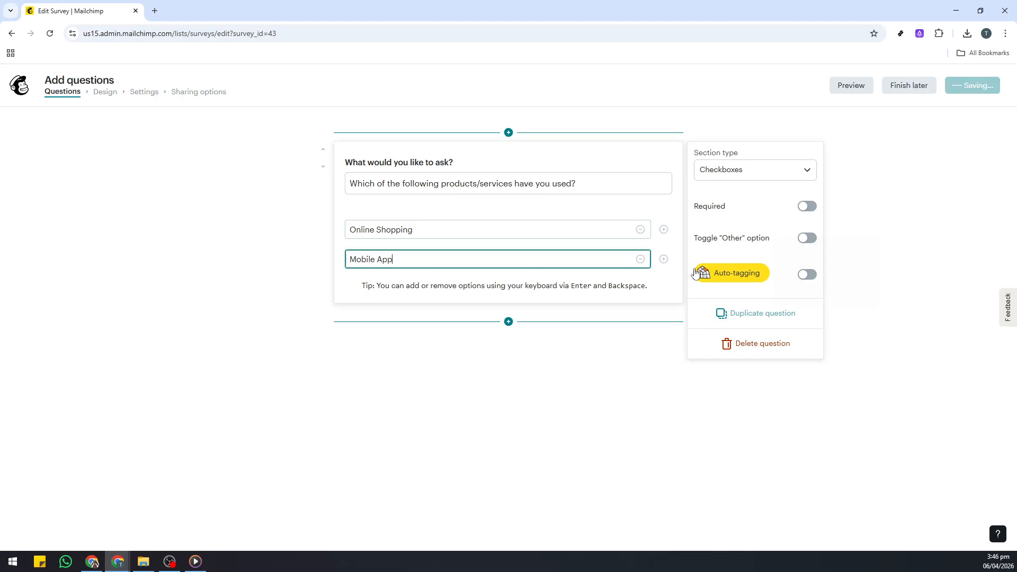
Add "In-store Purchase" as the third answer option and insert an empty fourth option
{"action": "left_click", "coordinate": [664, 259]}
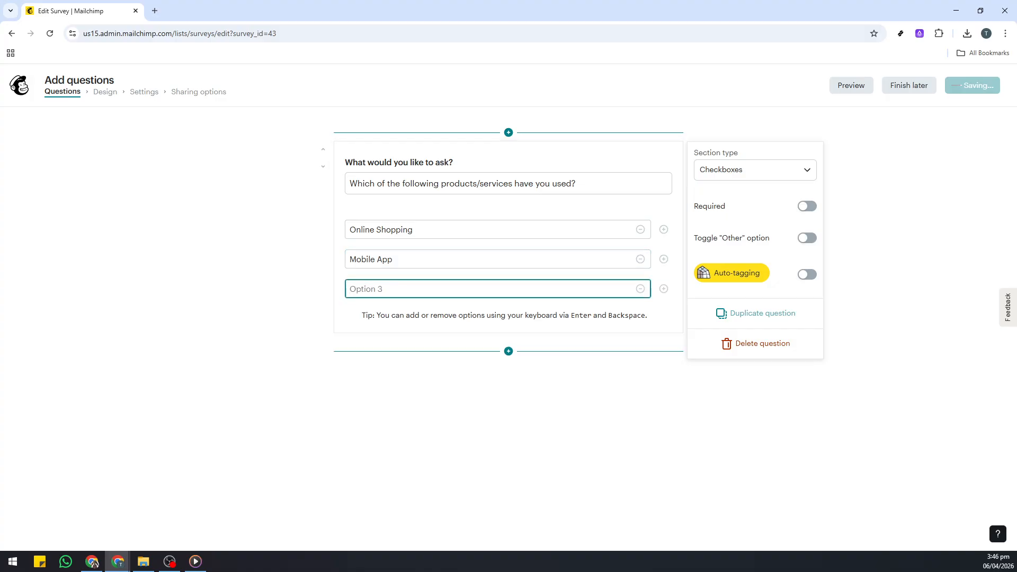
{"action": "key", "text": "alt+Tab"}
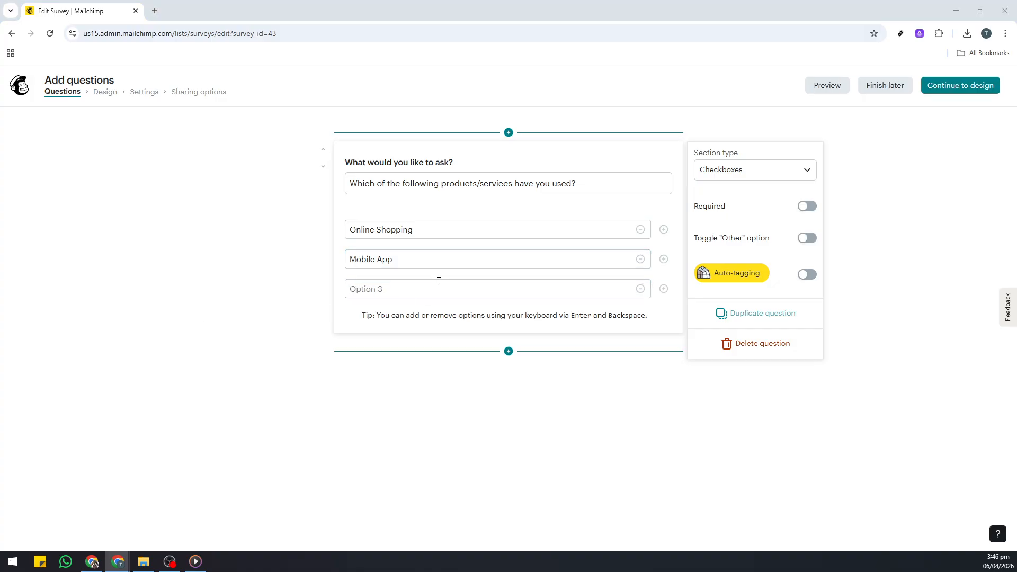
{"action": "left_click", "coordinate": [438, 288]}
{"action": "type", "text": "In-store Purchase"}
{"action": "left_click", "coordinate": [664, 289]}
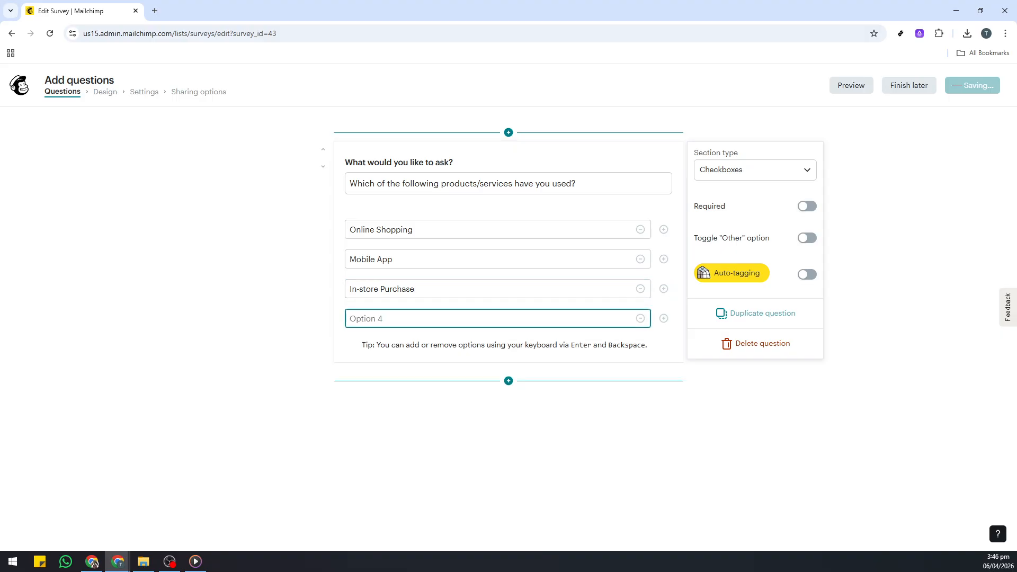
{"action": "key", "text": "alt+Tab"}
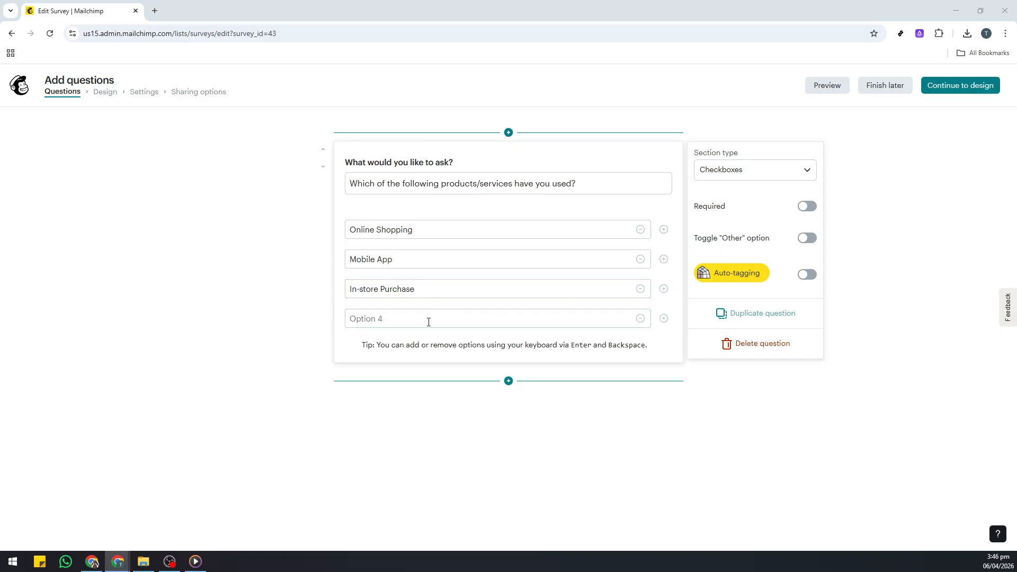
{"action": "left_click", "coordinate": [429, 322]}
{"action": "type", "text": "Survey Sample Creation"}
{"action": "key", "text": "ctrl+z"}
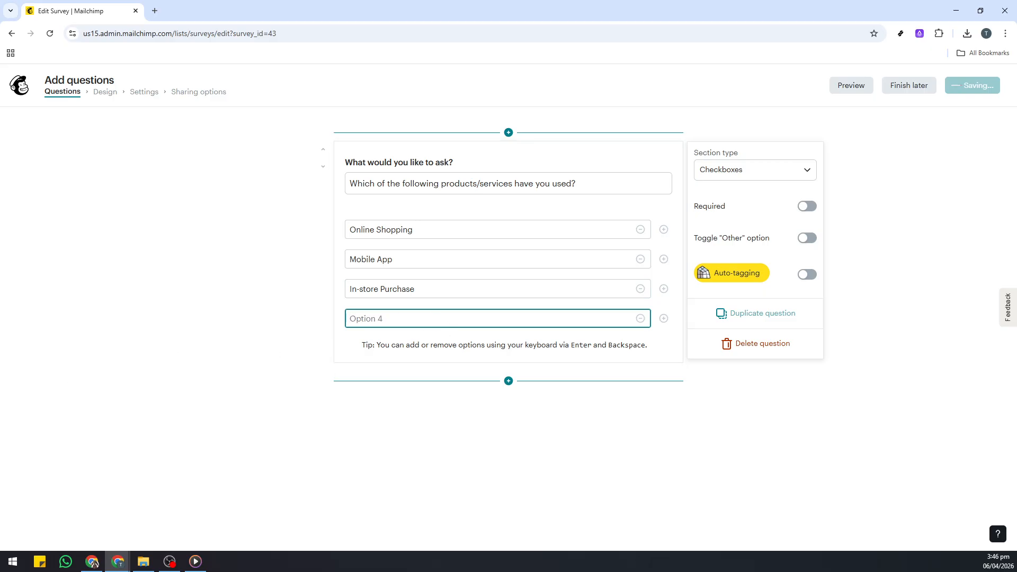
Enter "Customer Support" as the fourth answer option
{"action": "key", "text": "alt+Tab"}
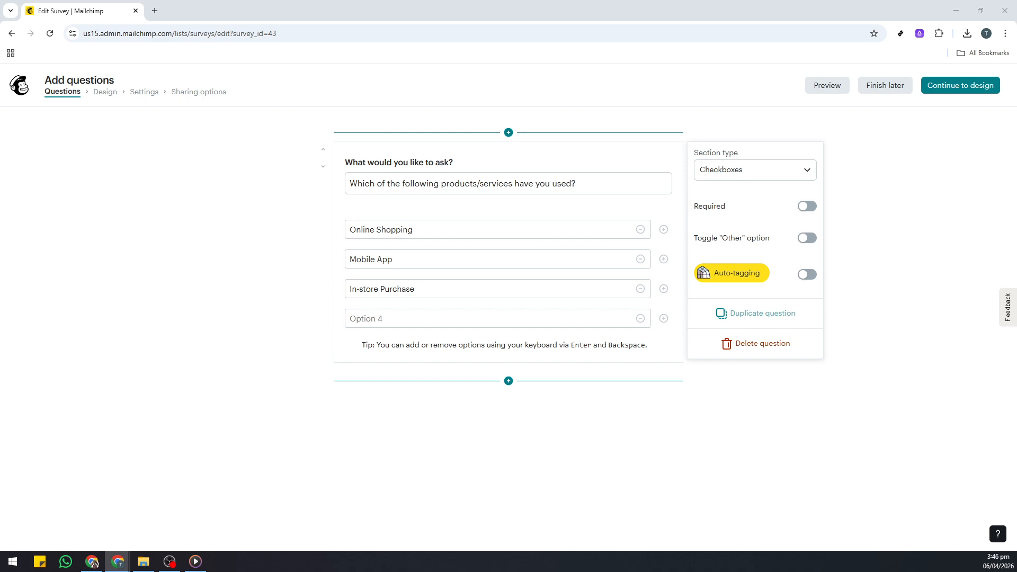
{"action": "left_click", "coordinate": [519, 317]}
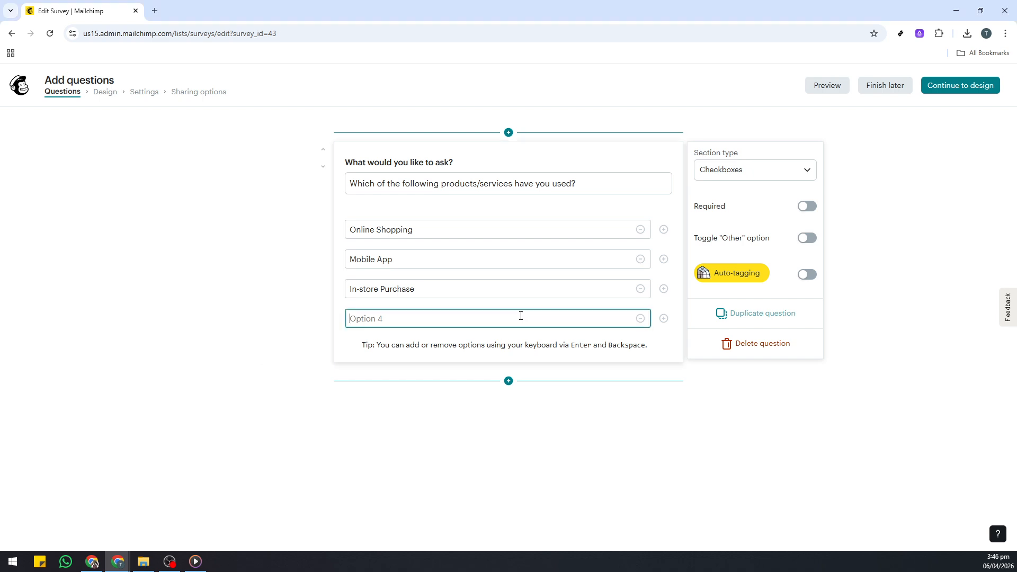
{"action": "type", "text": "Customer Support"}
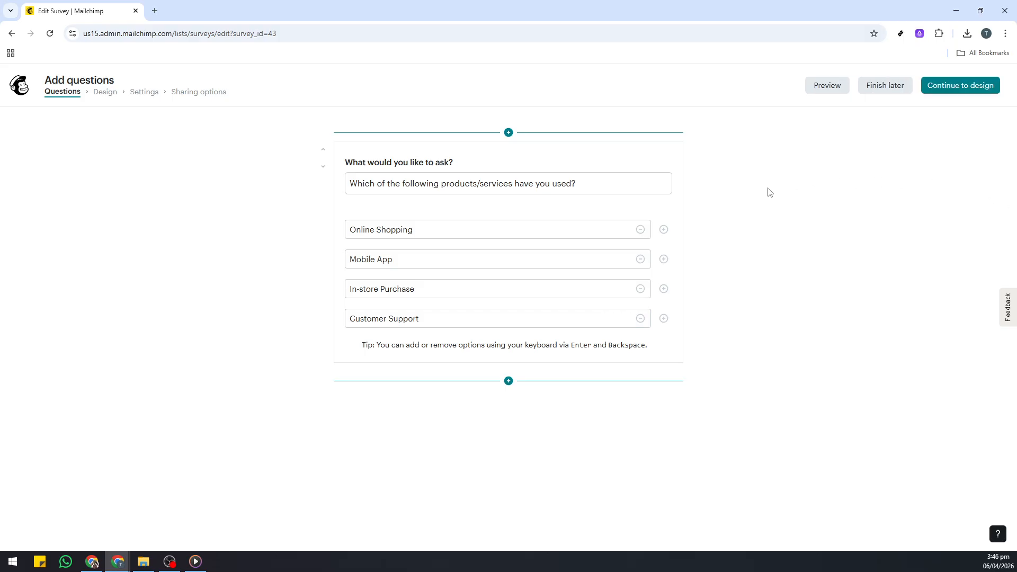
Proceed to the survey's design stage and look over its Branding and Custom messaging settings
{"action": "left_click", "coordinate": [951, 86]}
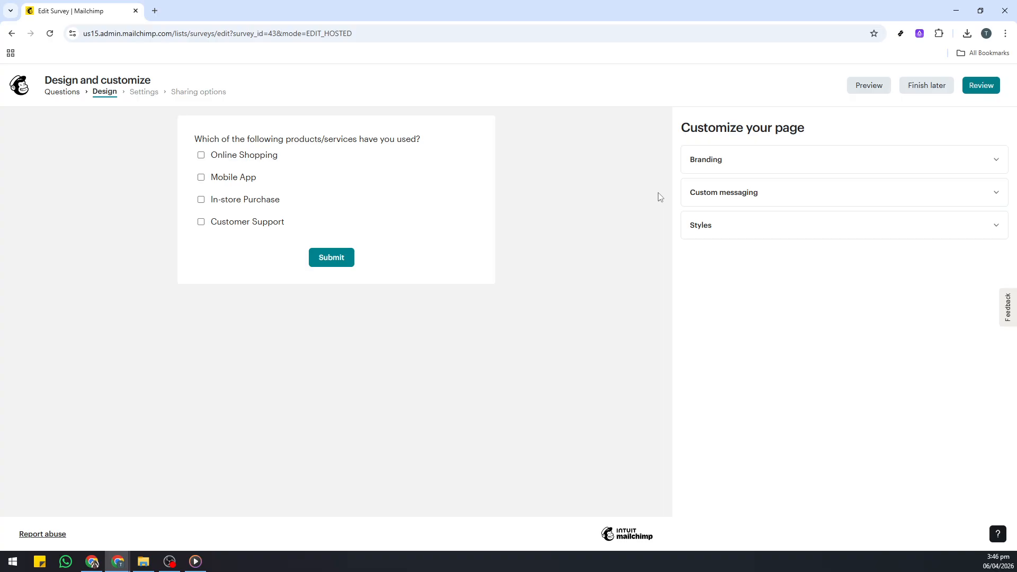
{"action": "left_click", "coordinate": [739, 169]}
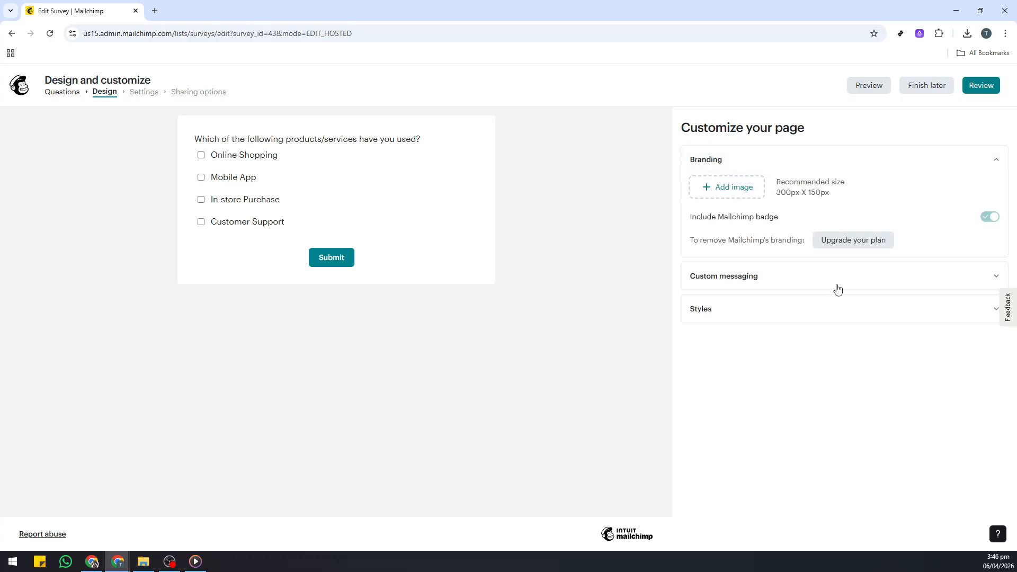
{"action": "left_click", "coordinate": [723, 276]}
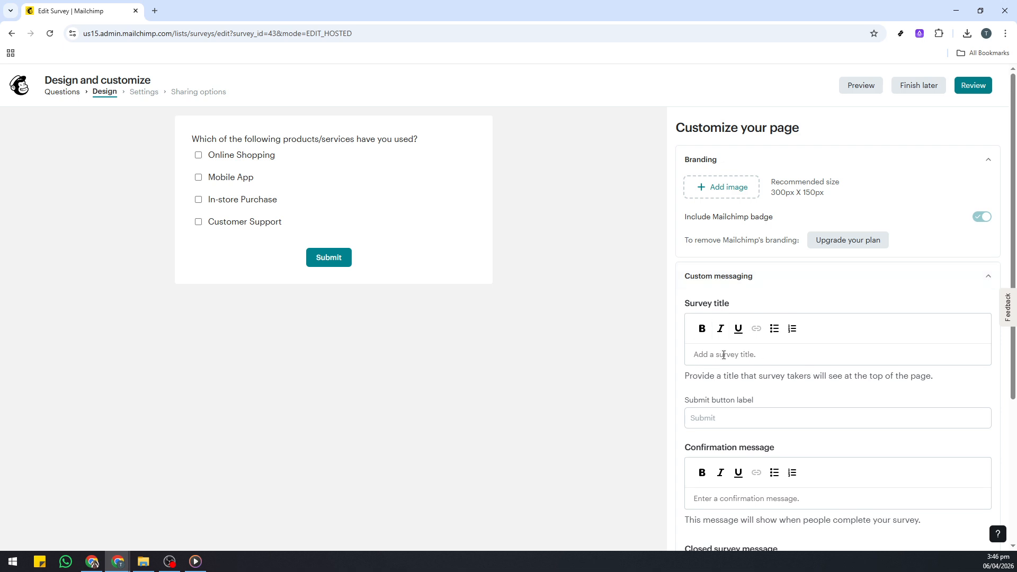
{"action": "scroll", "coordinate": [786, 404], "scroll_direction": "down", "scroll_amount": 3}
{"action": "scroll", "coordinate": [742, 404], "scroll_direction": "up", "scroll_amount": 3}
Go on to the settings review and continue to the sharing options, keeping the default notification settings
{"action": "left_click", "coordinate": [978, 86]}
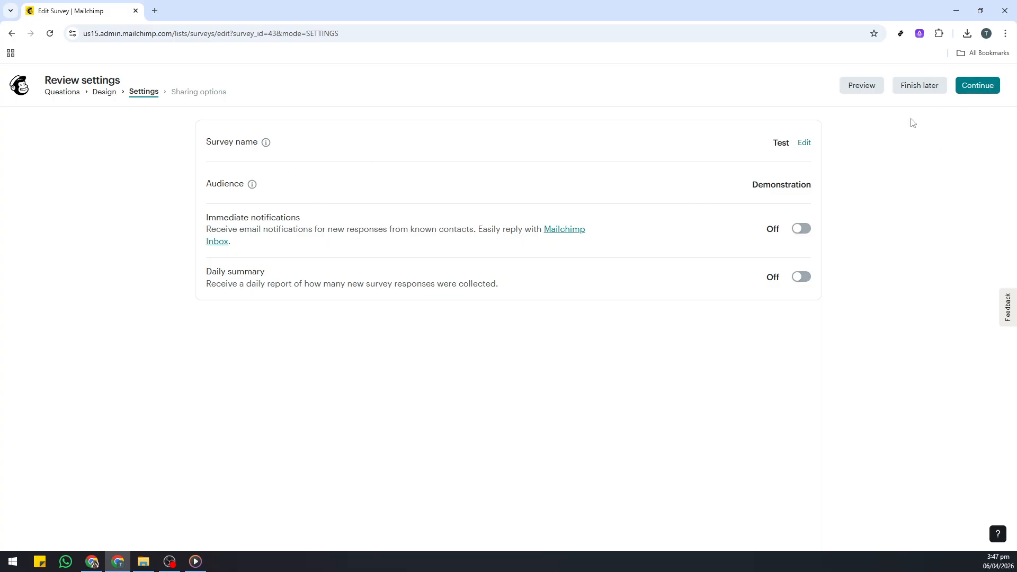
{"action": "left_click", "coordinate": [976, 87]}
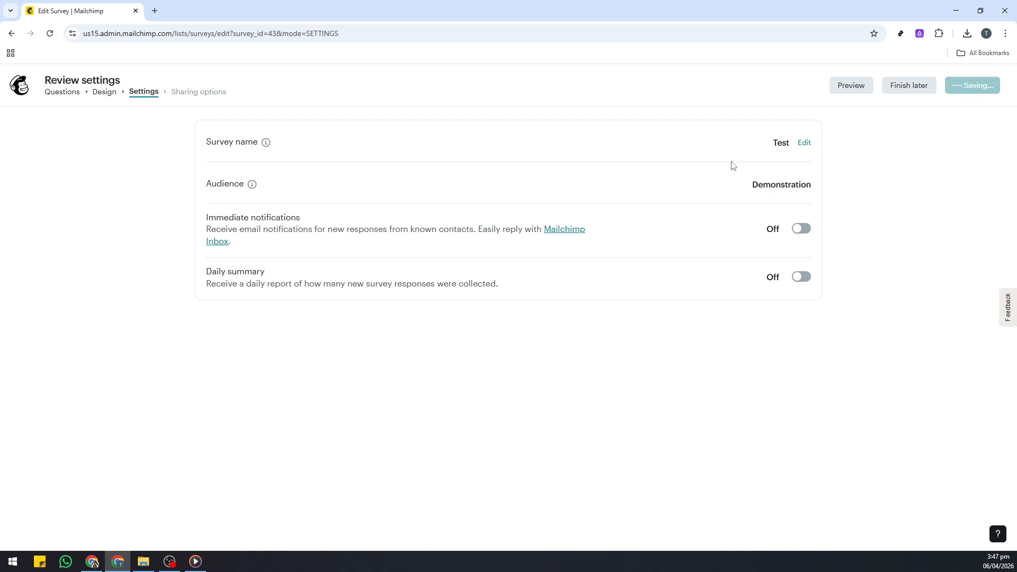